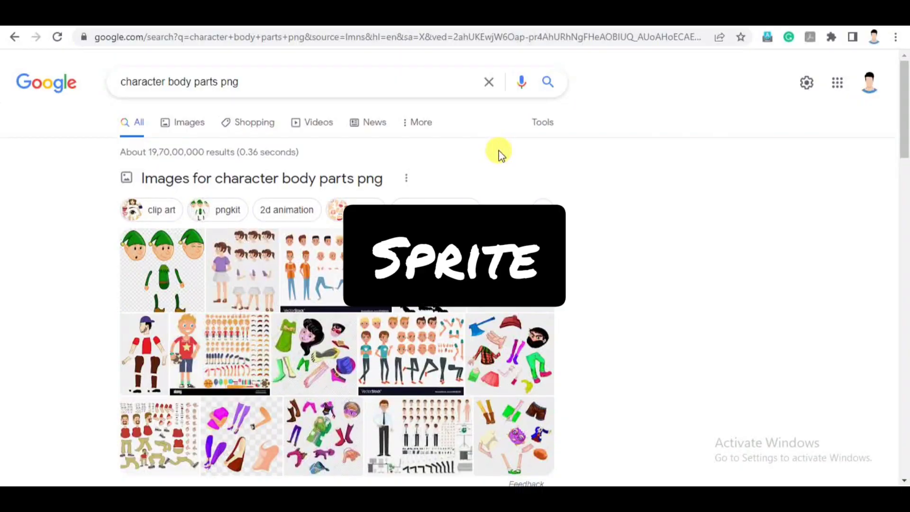
- Open the full-size elf body-parts image from Google Images in a new tab
drag(237, 82, 109, 81)
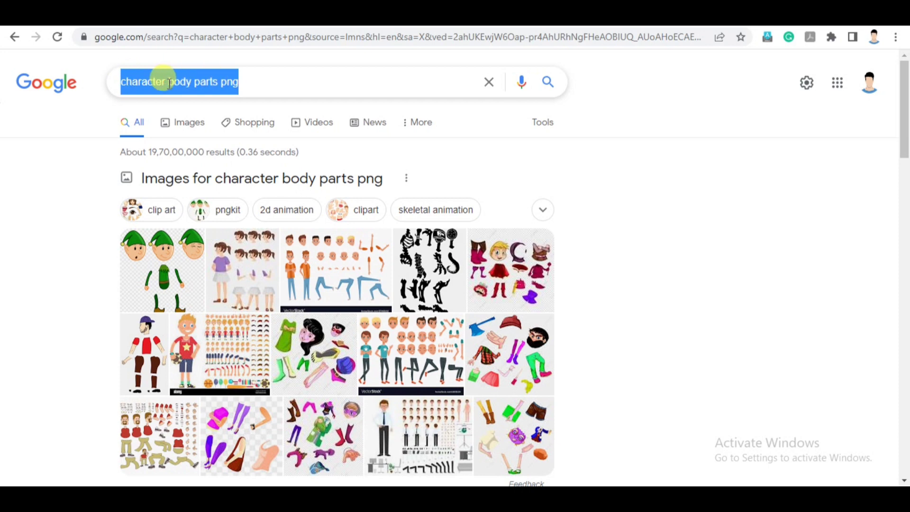
click(177, 263)
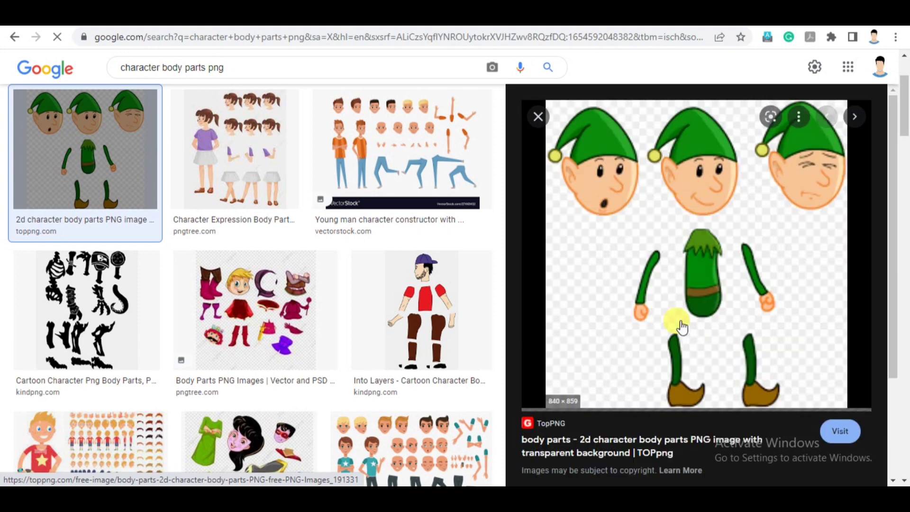
right_click(670, 318)
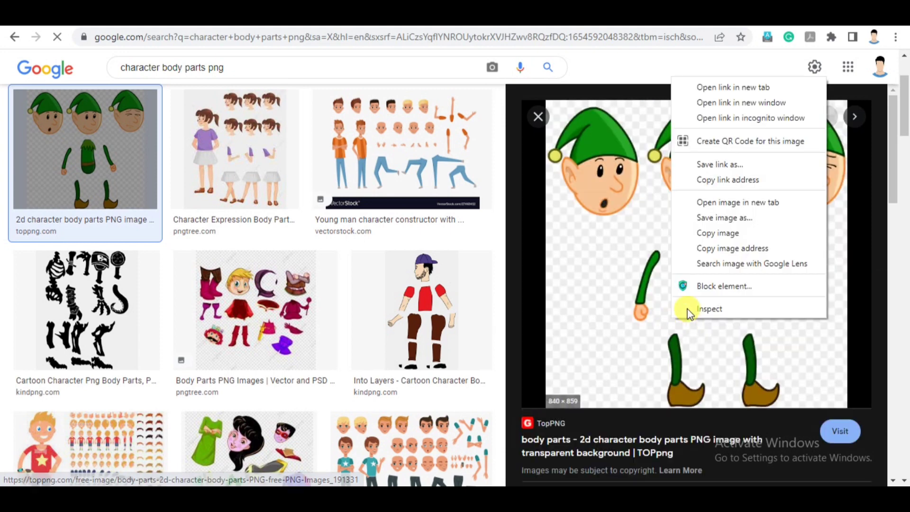
click(712, 202)
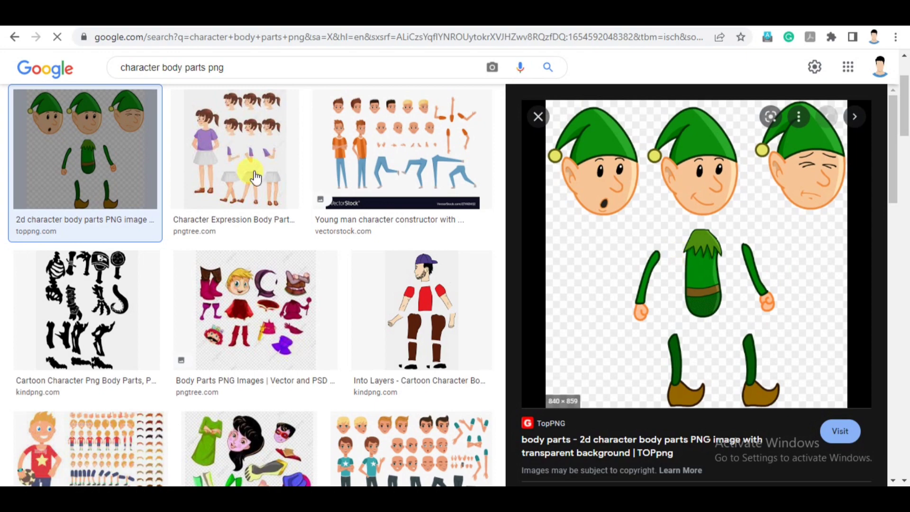
key(ctrl+Tab)
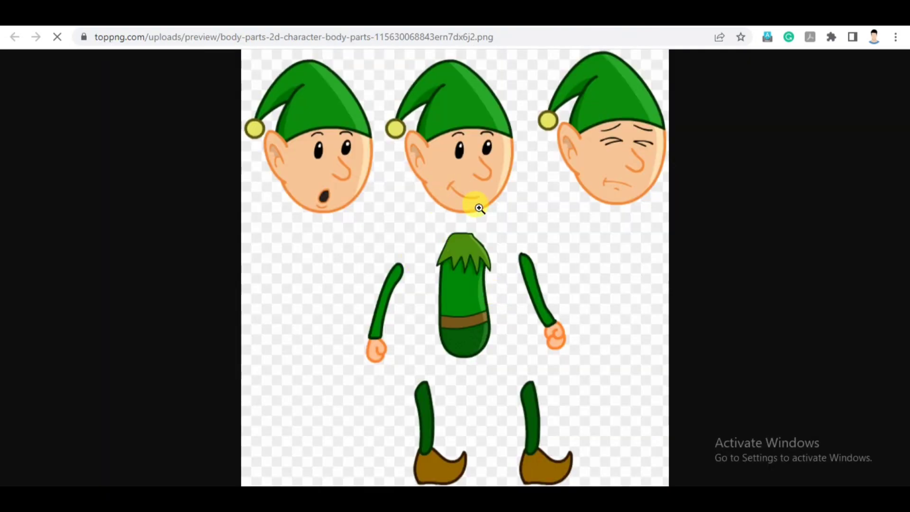
- Save the elf image to Downloads as Character.png
right_click(463, 278)
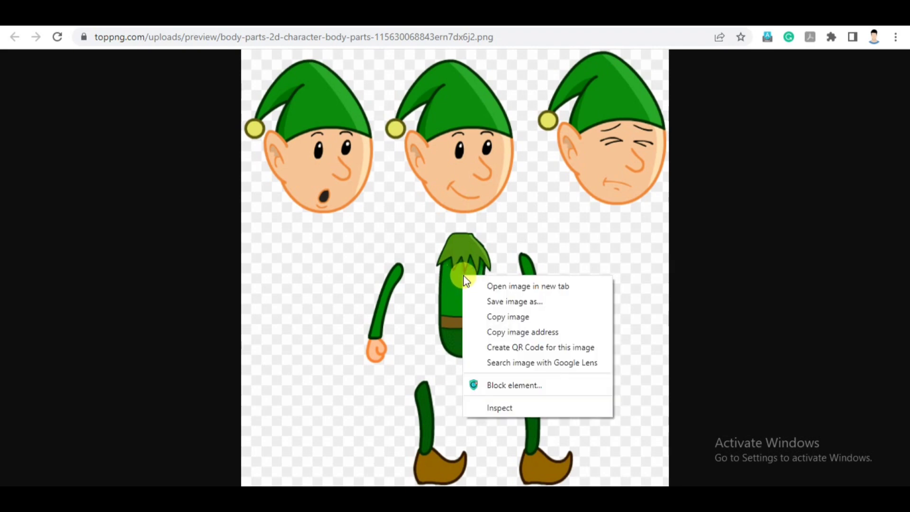
click(485, 298)
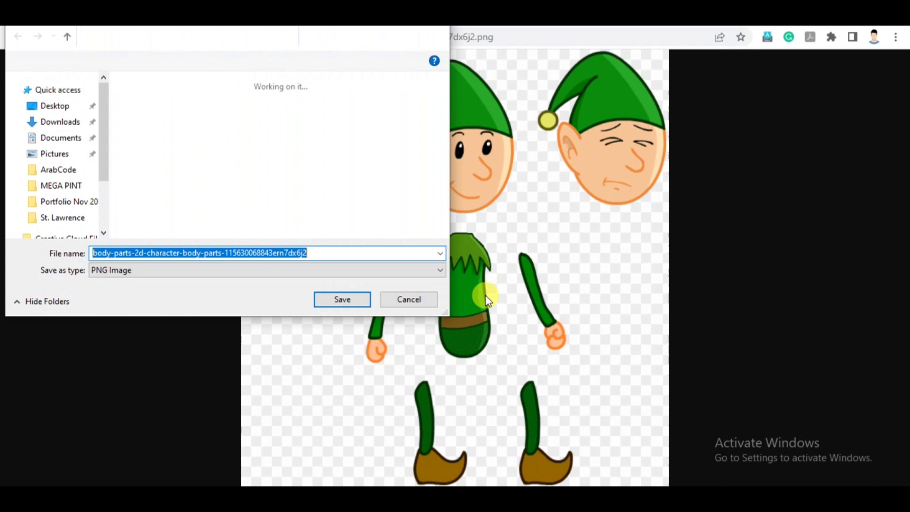
text(Ch)
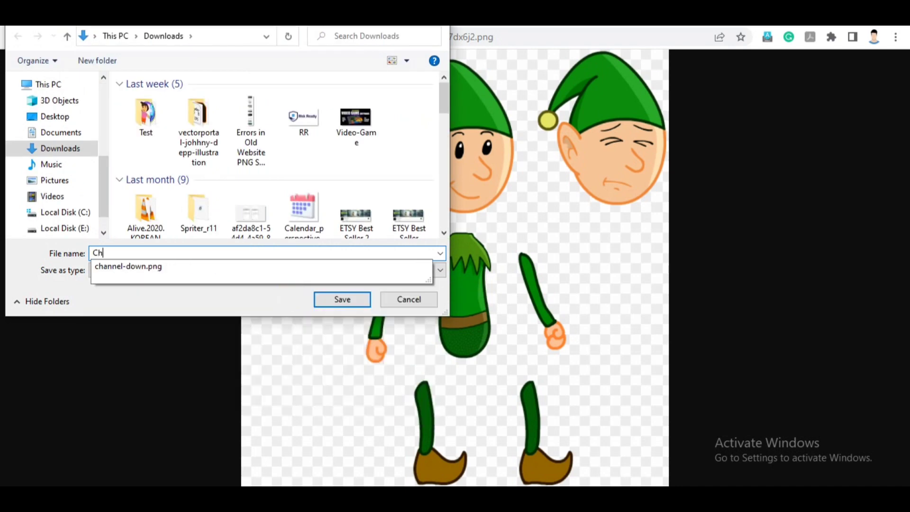
text(aracter)
key(Return)
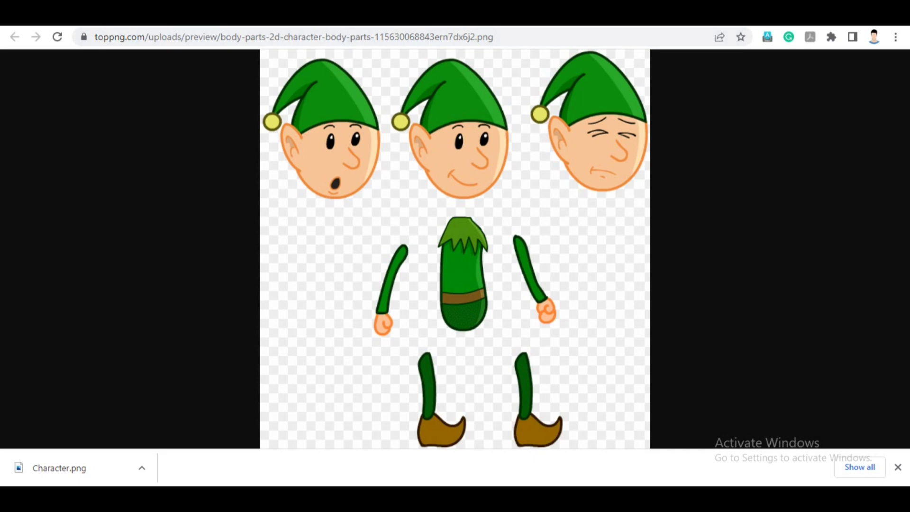
- Drag the downloaded Character.png from its folder into Leshy's Drag & Drop area
key(ctrl+Tab)
scroll(782, 228, up, 3)
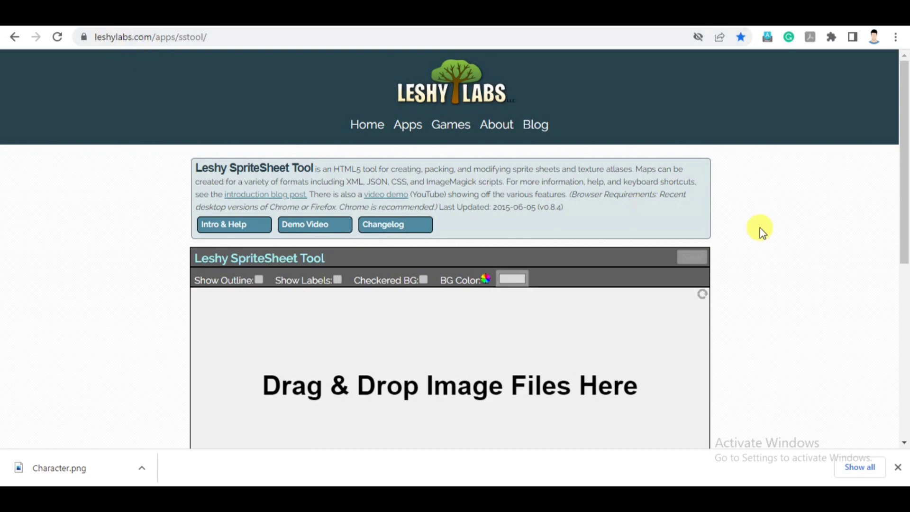
scroll(760, 229, down, 3)
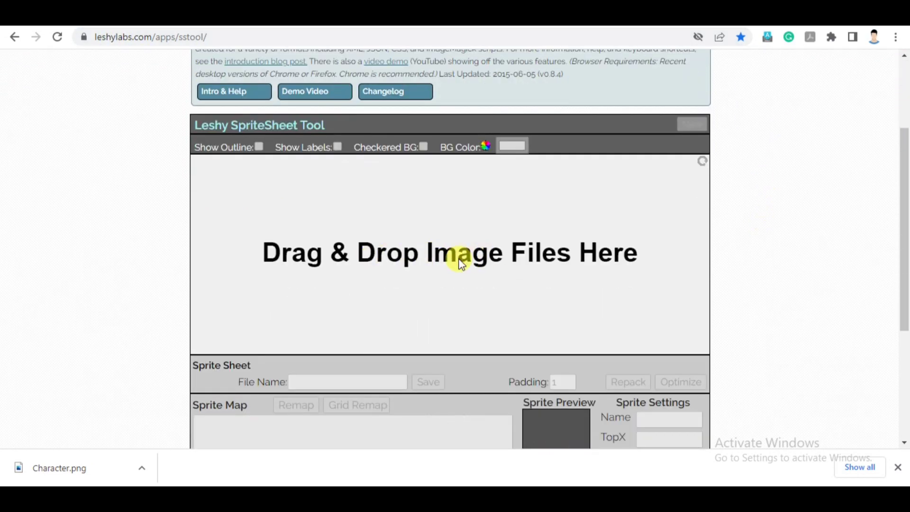
right_click(67, 468)
click(89, 435)
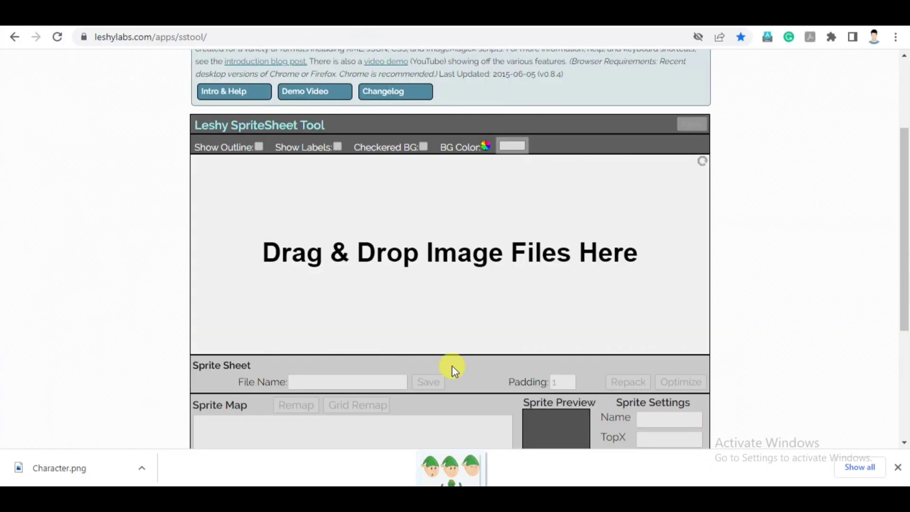
drag(452, 471, 446, 276)
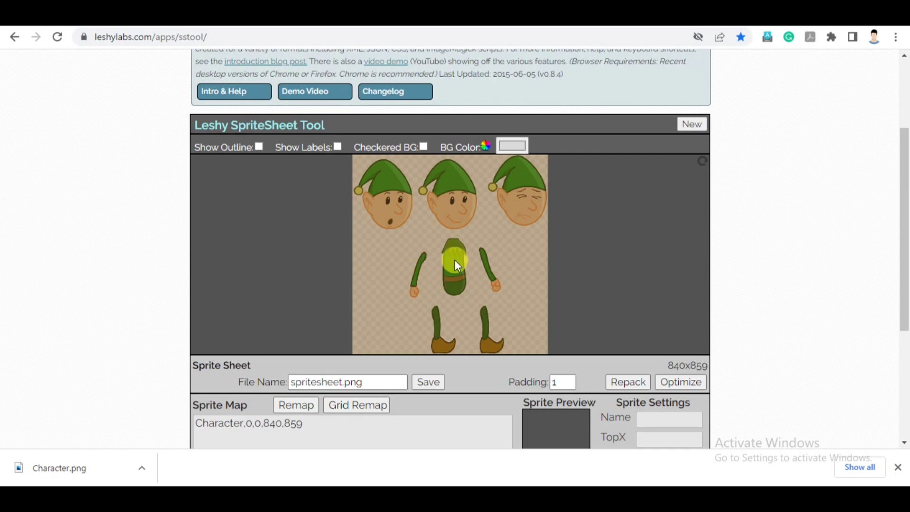
- Remap the Character sheet and select it, confirming it remains one sprite
click(898, 468)
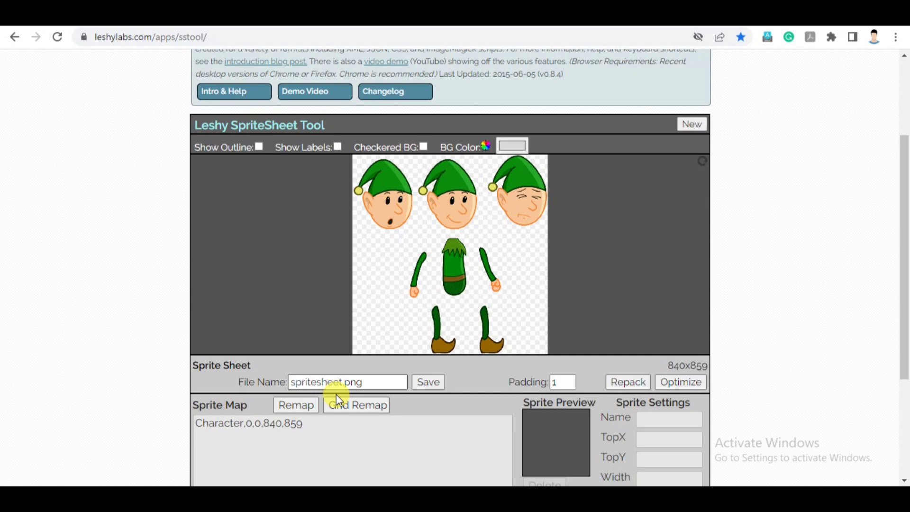
click(293, 411)
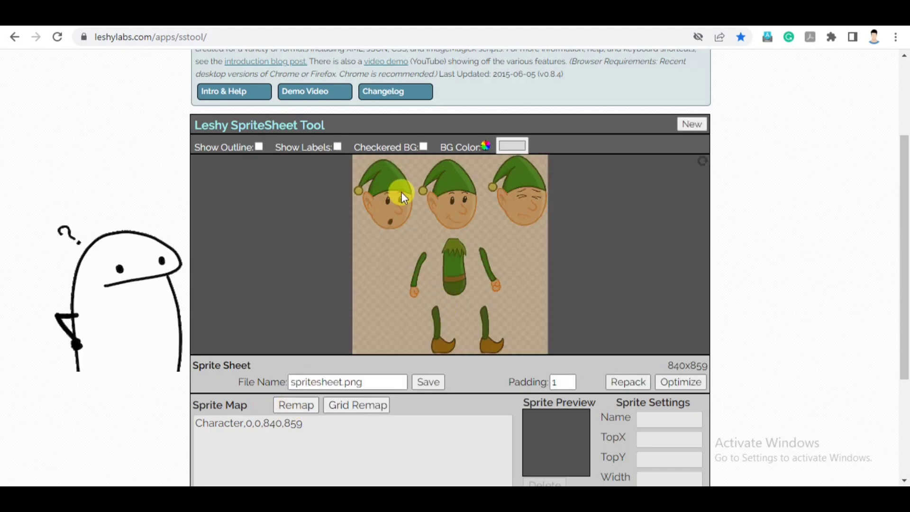
click(402, 194)
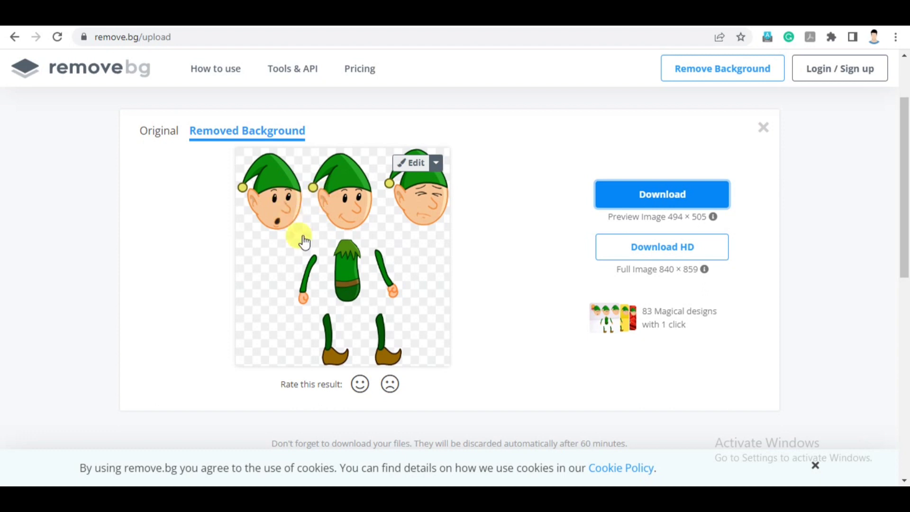
- Upload Character.png to remove.bg and download the background-removed elf PNG
click(124, 79)
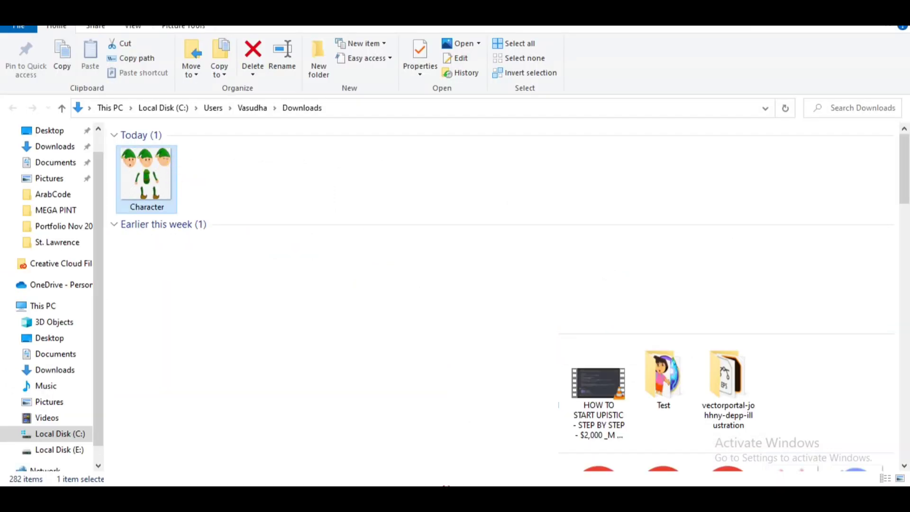
drag(147, 178, 583, 329)
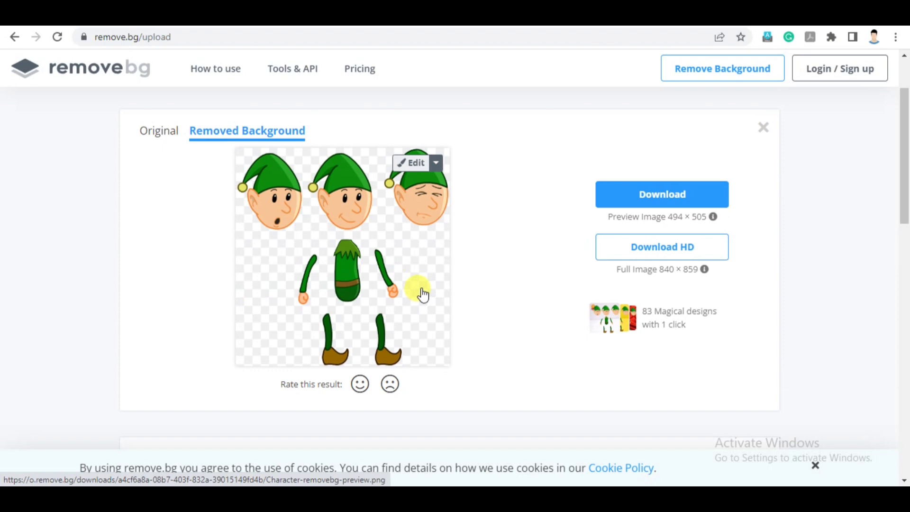
click(656, 197)
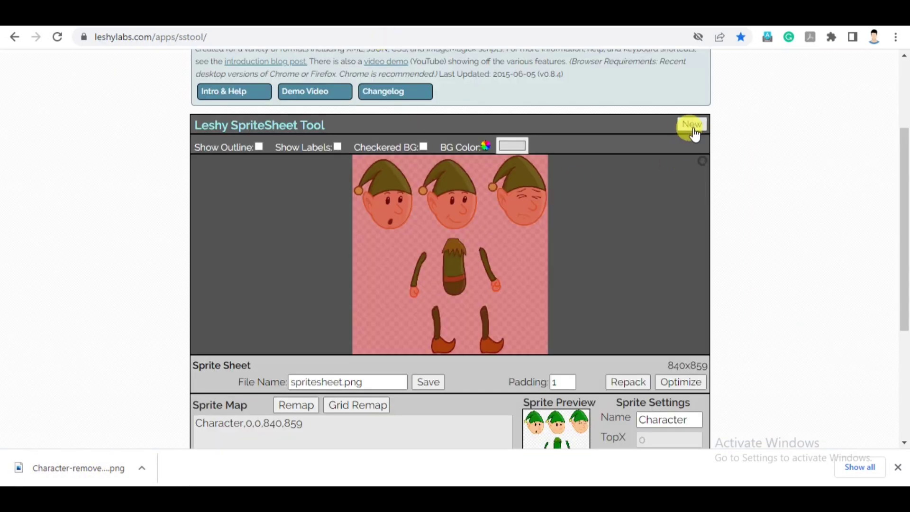
- Clear the sheet, load the background-removed elf PNG, and remap it into sprite1–sprite8
click(693, 123)
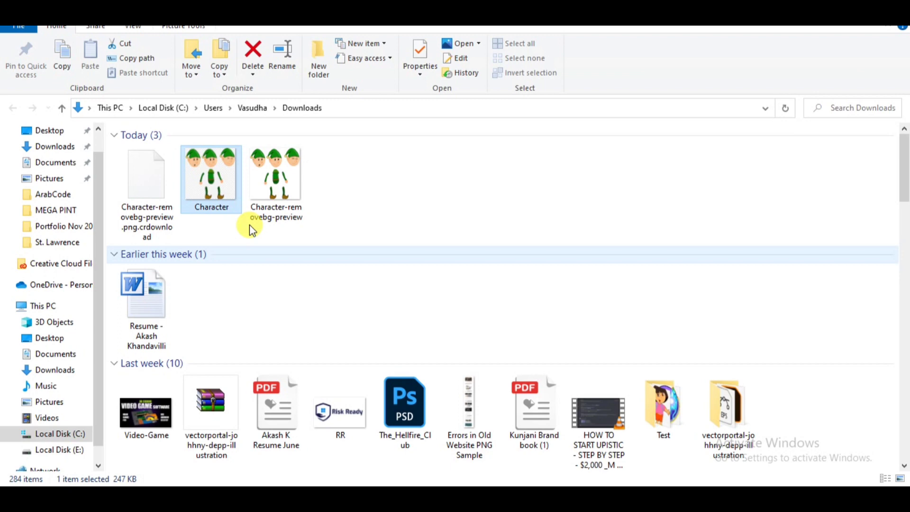
click(273, 175)
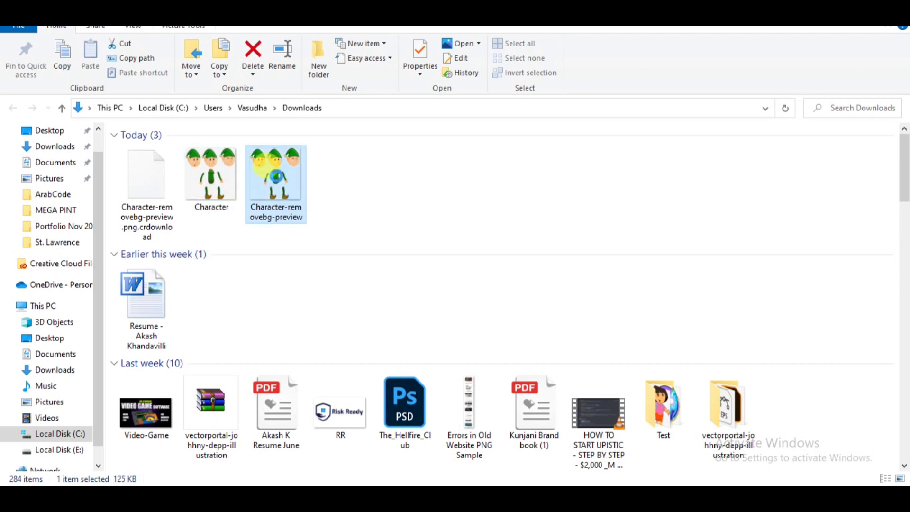
drag(280, 179, 443, 473)
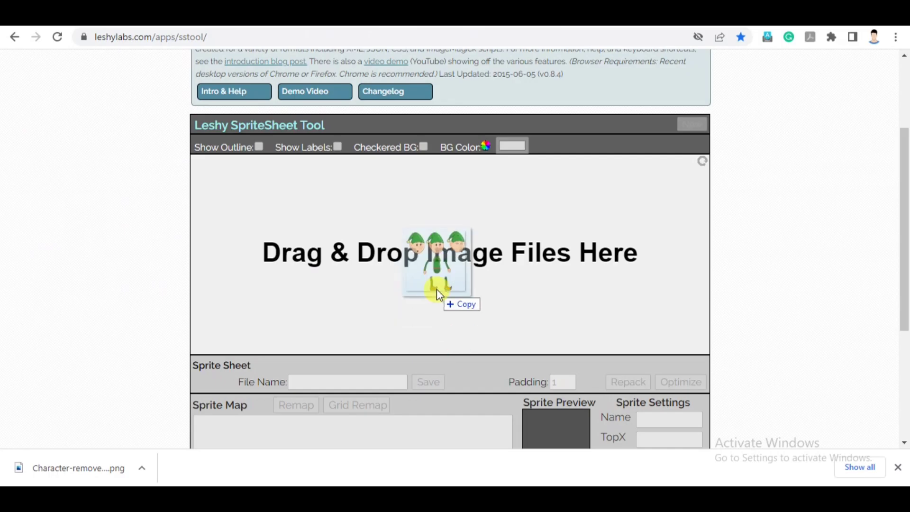
drag(444, 470, 436, 289)
click(296, 407)
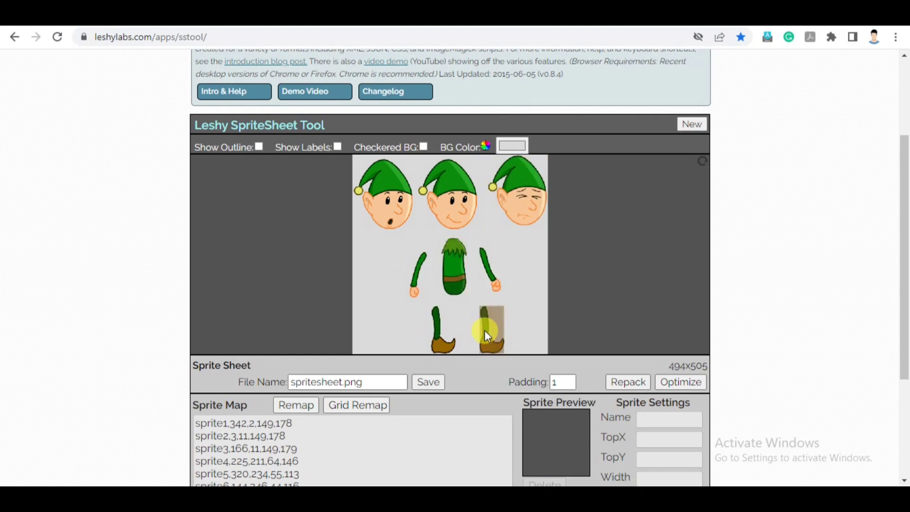
scroll(796, 297, down, 3)
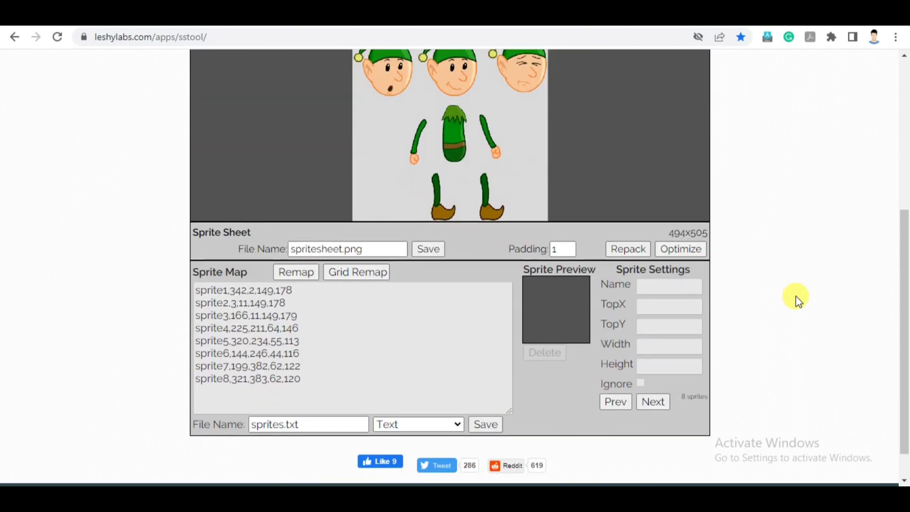
scroll(797, 297, up, 1)
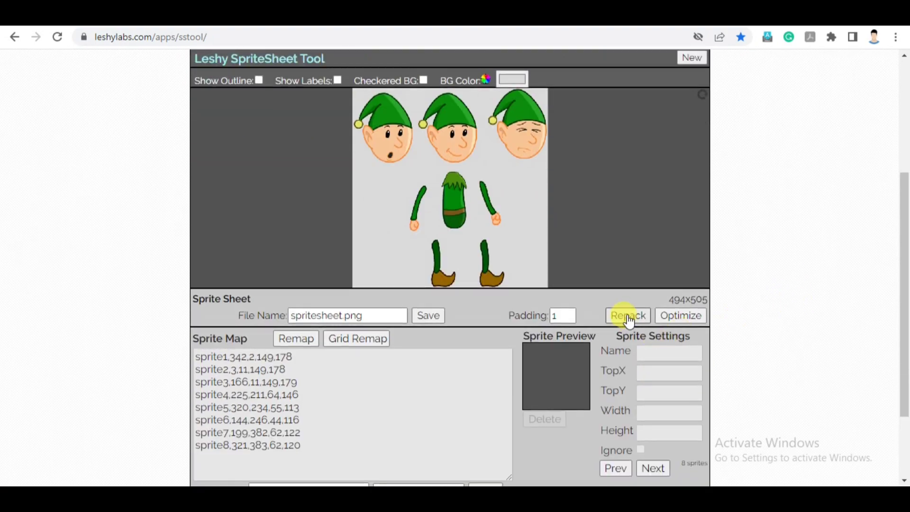
- Repack the sprites into a 362x358 sheet and rename the top-left head sprite Head
click(627, 315)
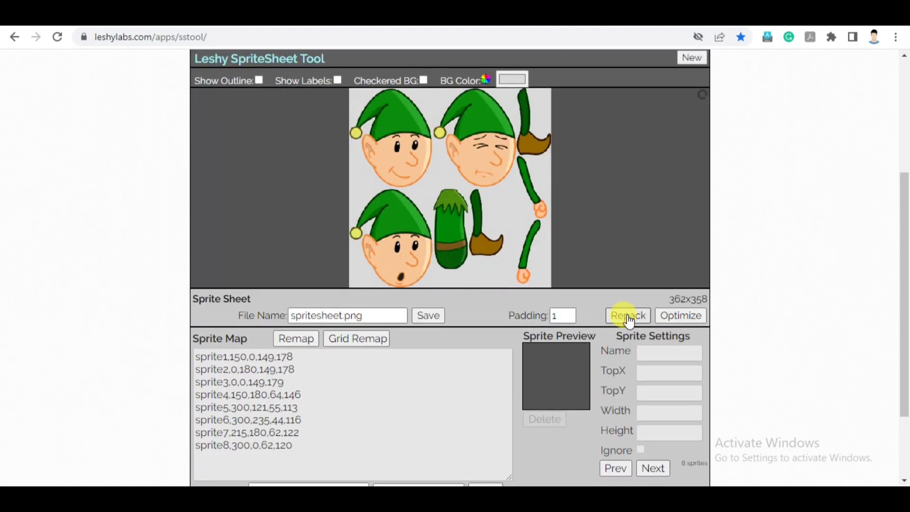
drag(371, 315, 293, 316)
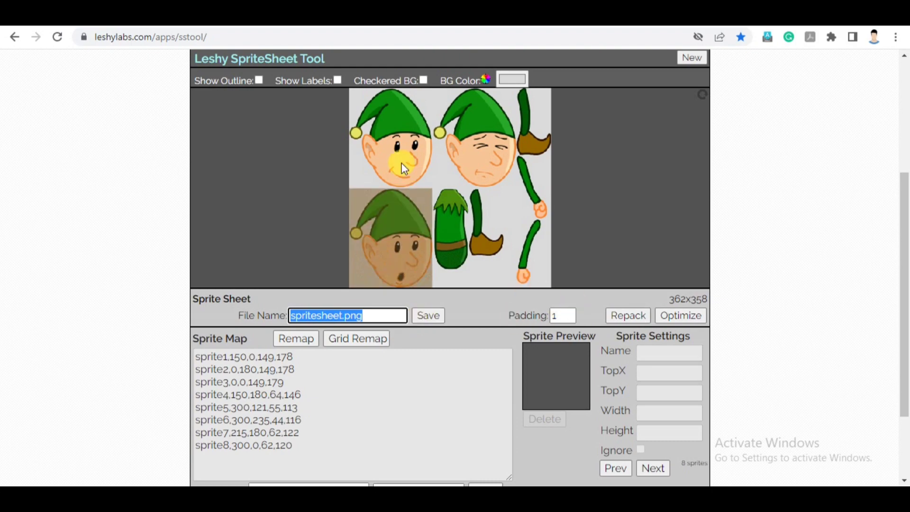
click(404, 132)
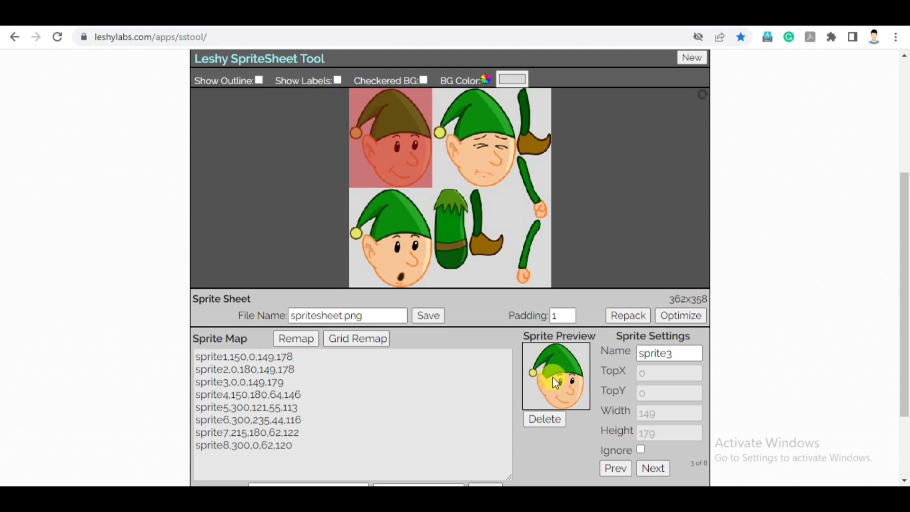
click(663, 353)
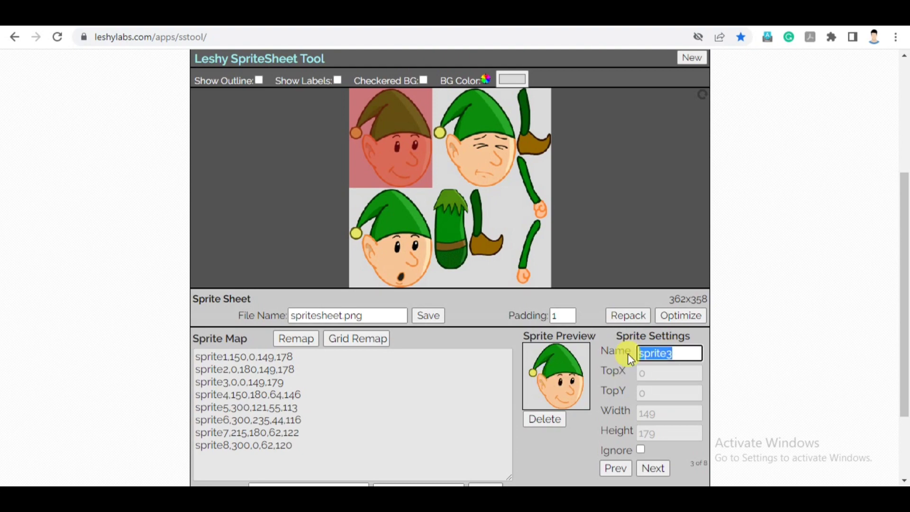
text(Head)
click(659, 469)
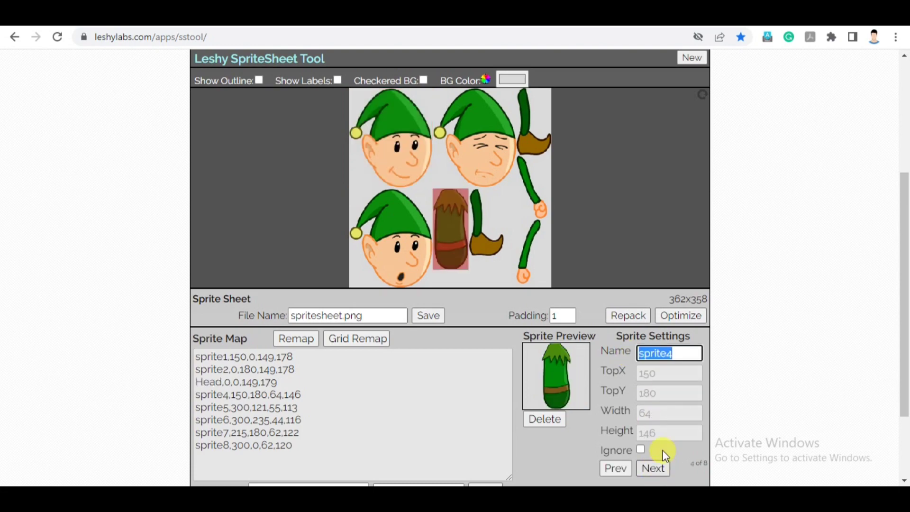
- Rename sprite4 Body and advance to the leg sprite, sprite7
text(Body)
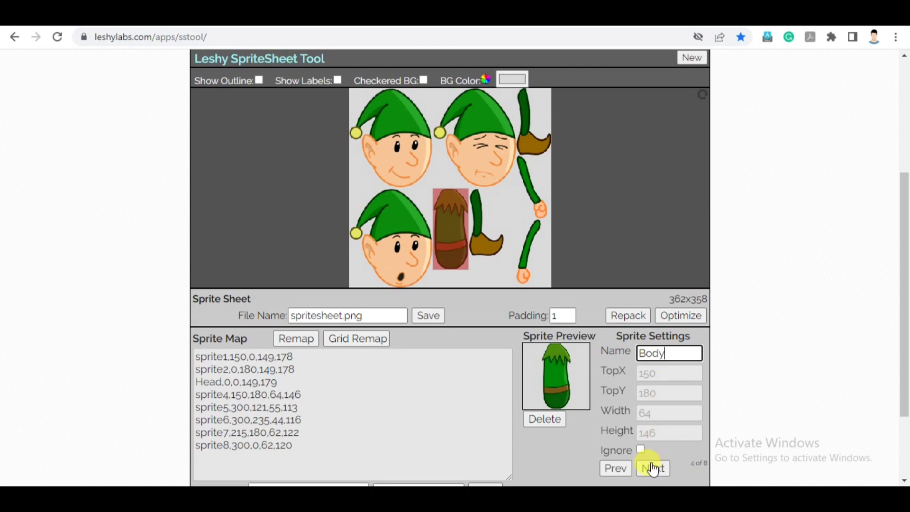
click(653, 469)
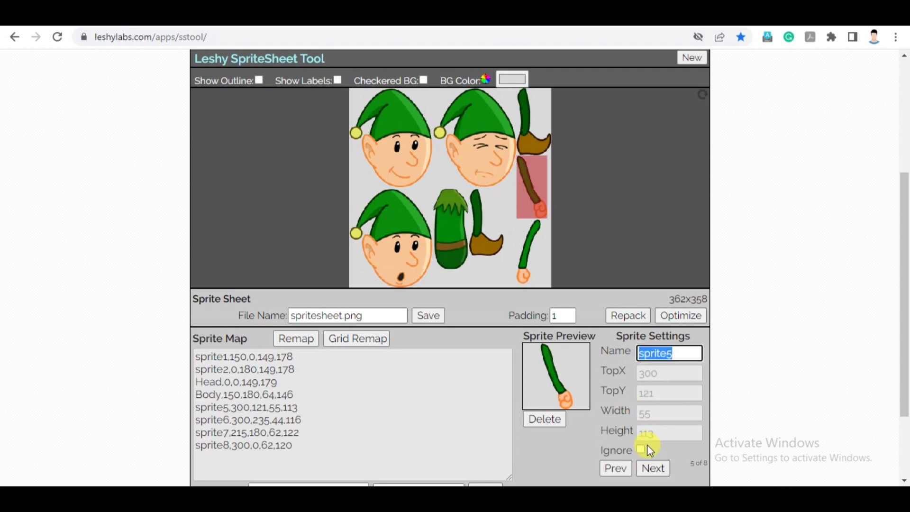
click(650, 468)
click(648, 468)
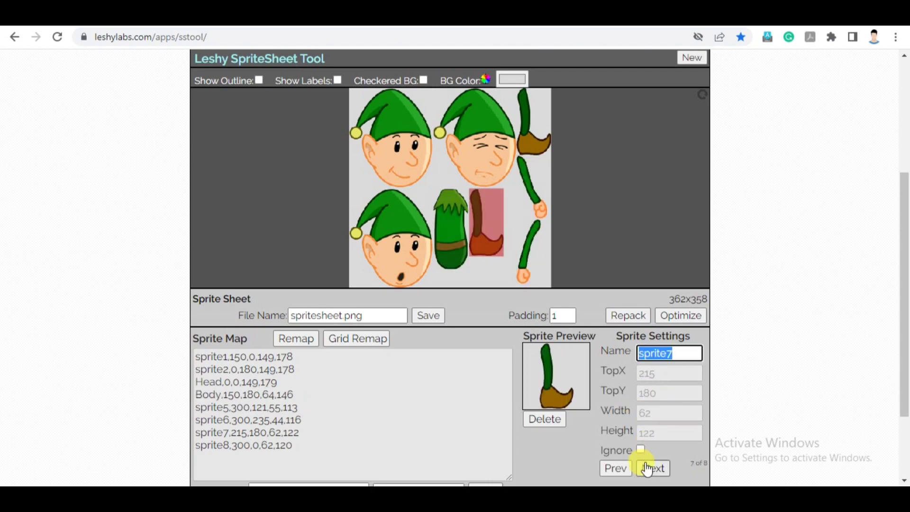
- Save the leg sprite preview image as Leg.png
right_click(554, 371)
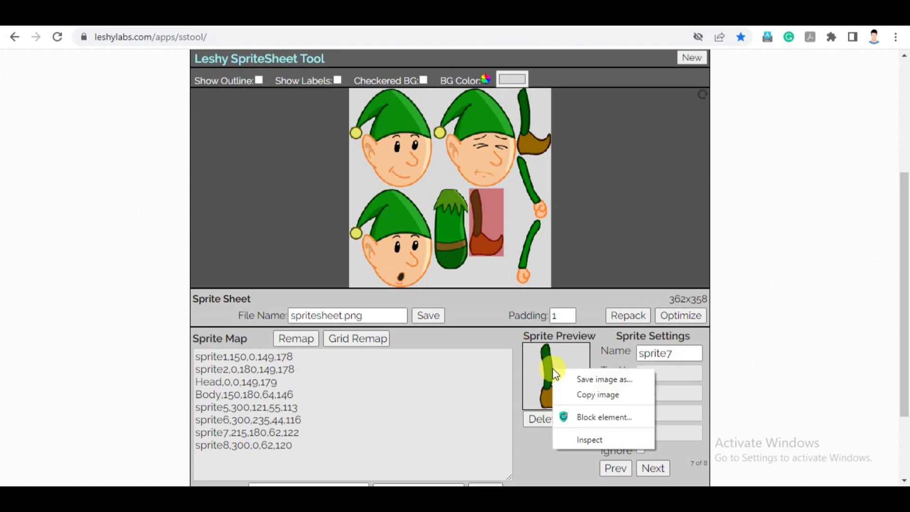
click(576, 378)
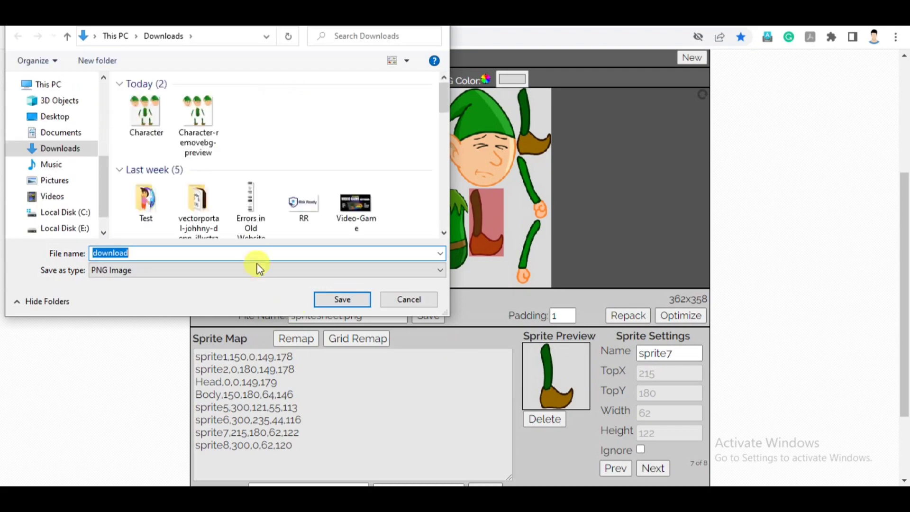
text(Leg)
click(351, 308)
- Switch the sprite map output through JSON, CSS, JSON-TP-Hash and JSON-TP-Array
scroll(394, 365, down, 3)
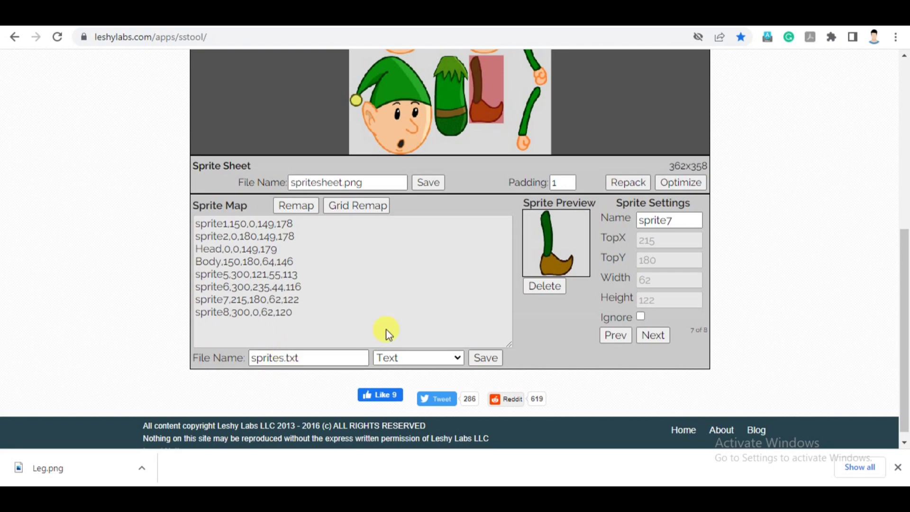
click(419, 353)
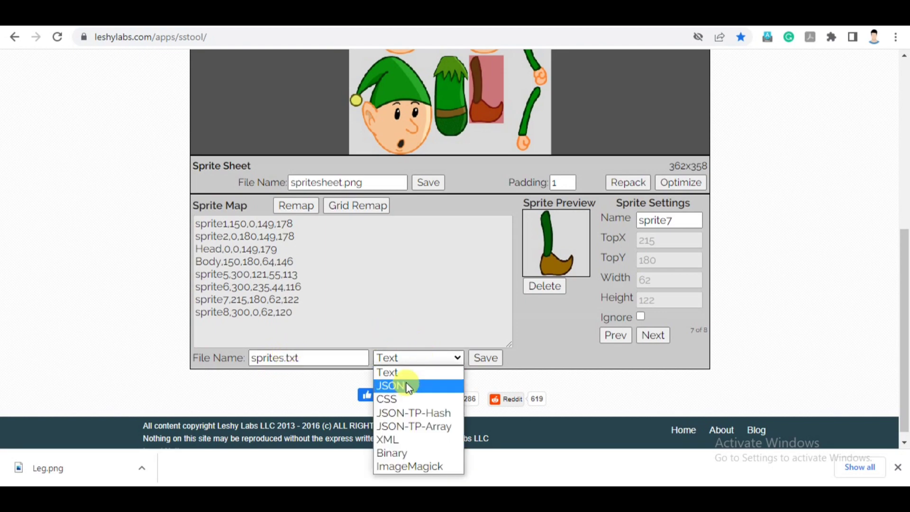
click(406, 380)
click(413, 359)
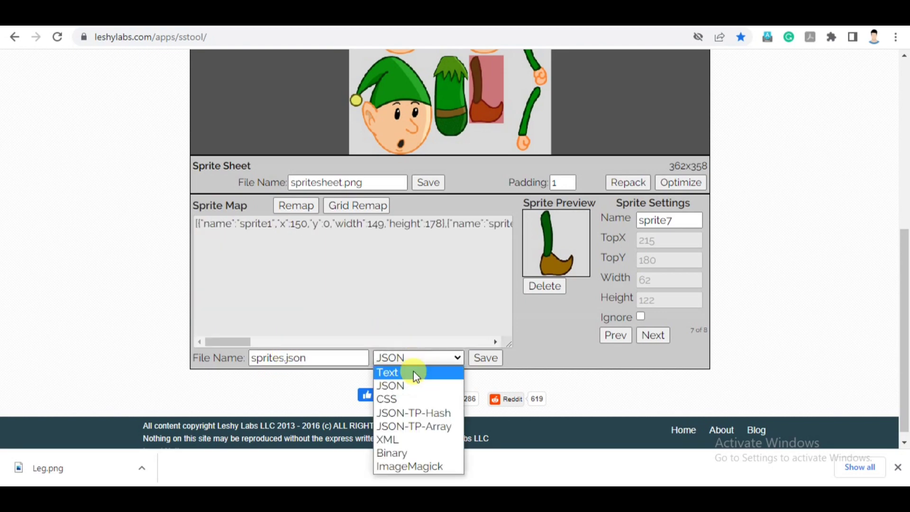
click(409, 400)
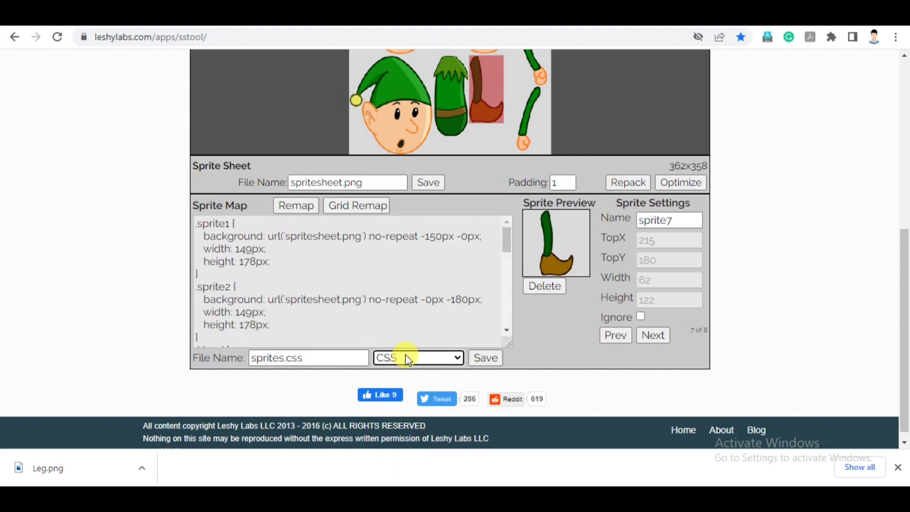
click(405, 354)
click(411, 411)
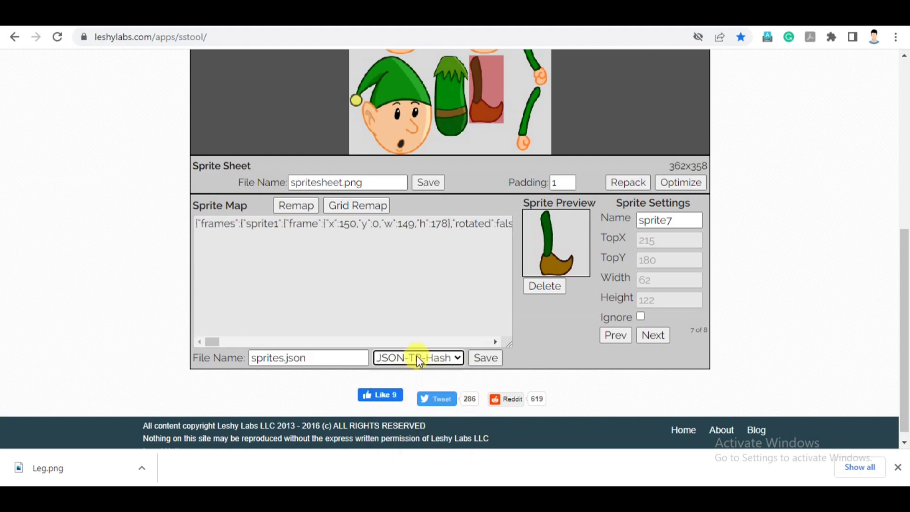
click(418, 359)
click(409, 423)
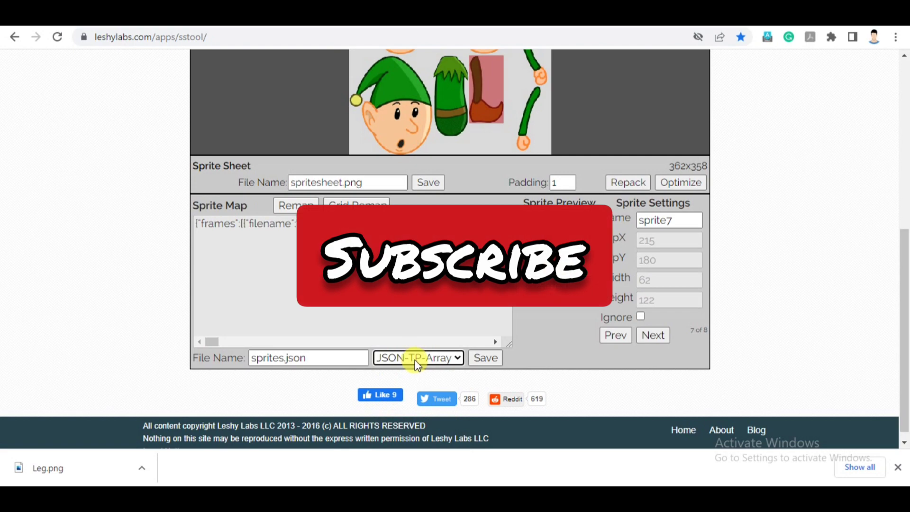
- Continue through XML and Binary, leaving the sprite map as an ImageMagick script
click(416, 362)
click(411, 439)
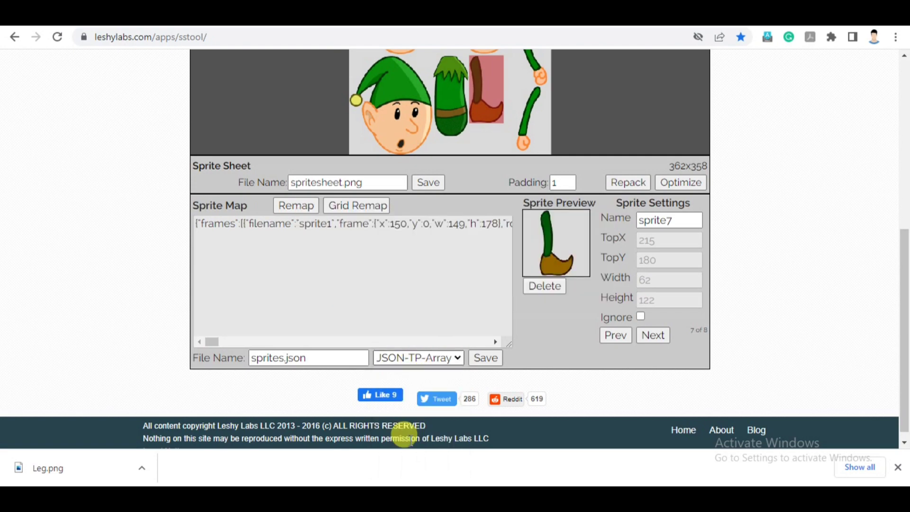
click(416, 362)
click(411, 453)
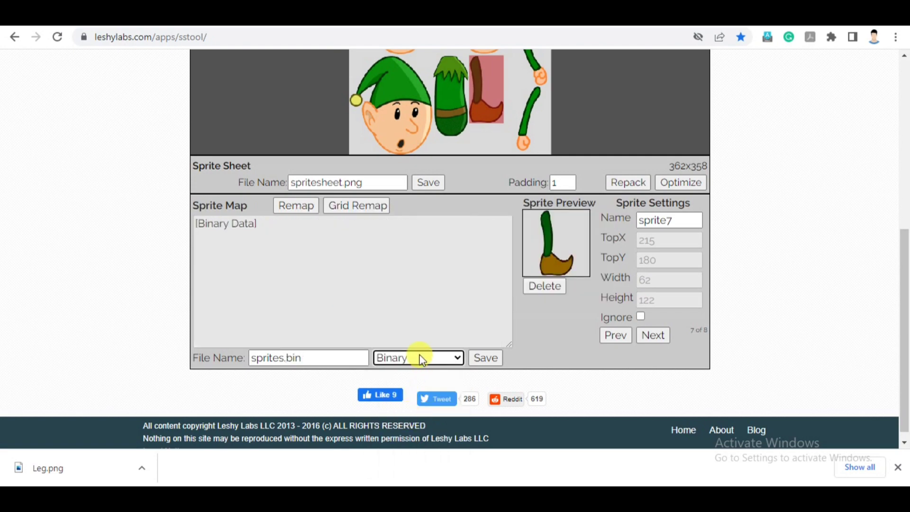
click(420, 356)
click(418, 464)
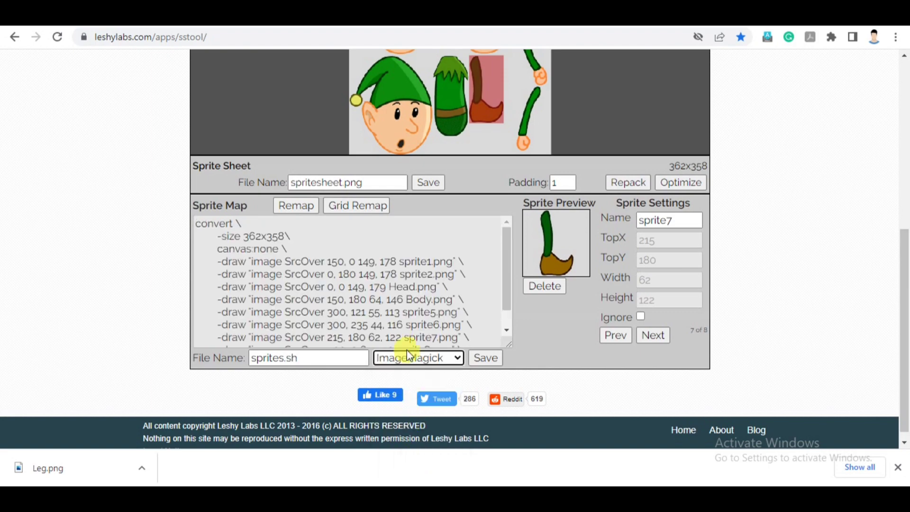
click(448, 359)
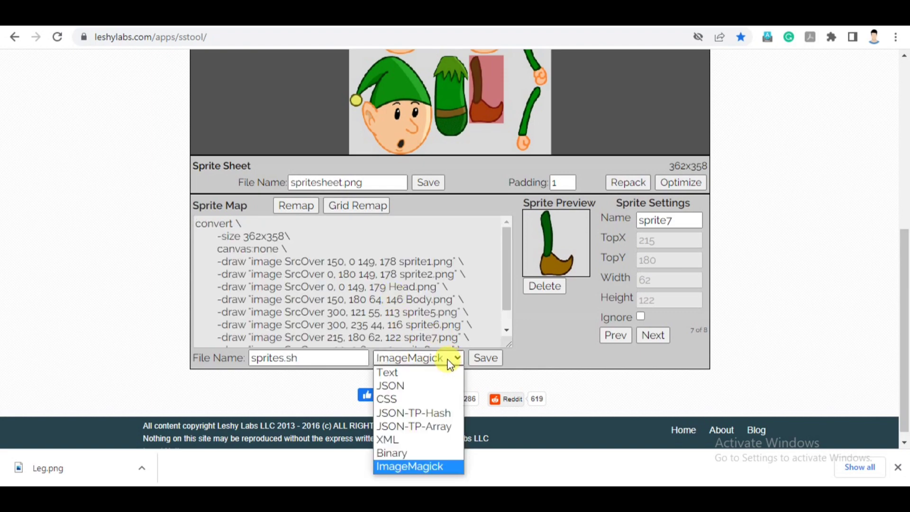
click(761, 304)
scroll(763, 305, up, 2)
scroll(764, 307, up, 3)
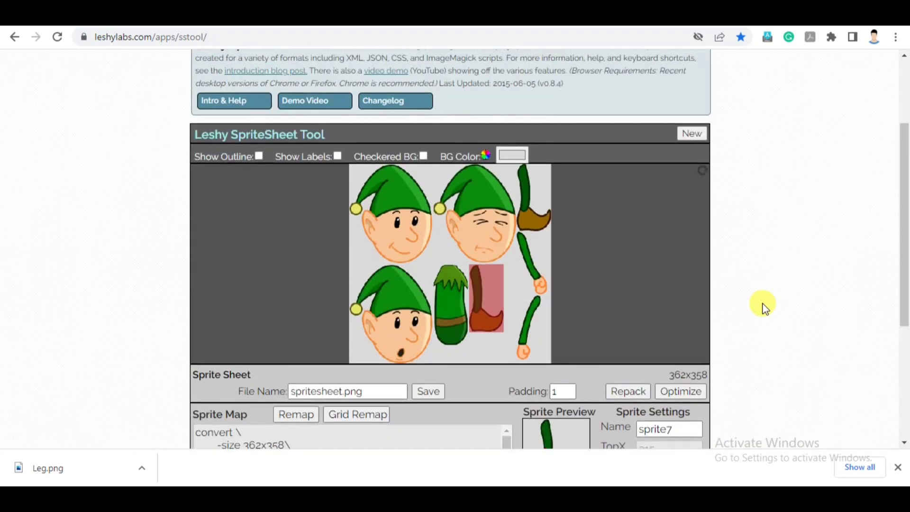